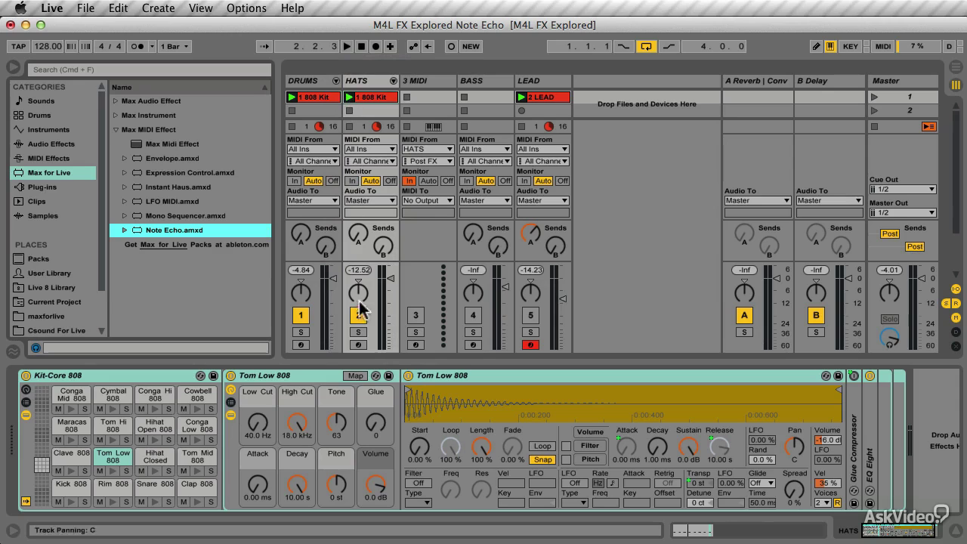
Audition the HATS track soloed and then with the drums, inspecting its clip notes
{"action": "left_click", "coordinate": [359, 332]}
{"action": "key", "text": "space"}
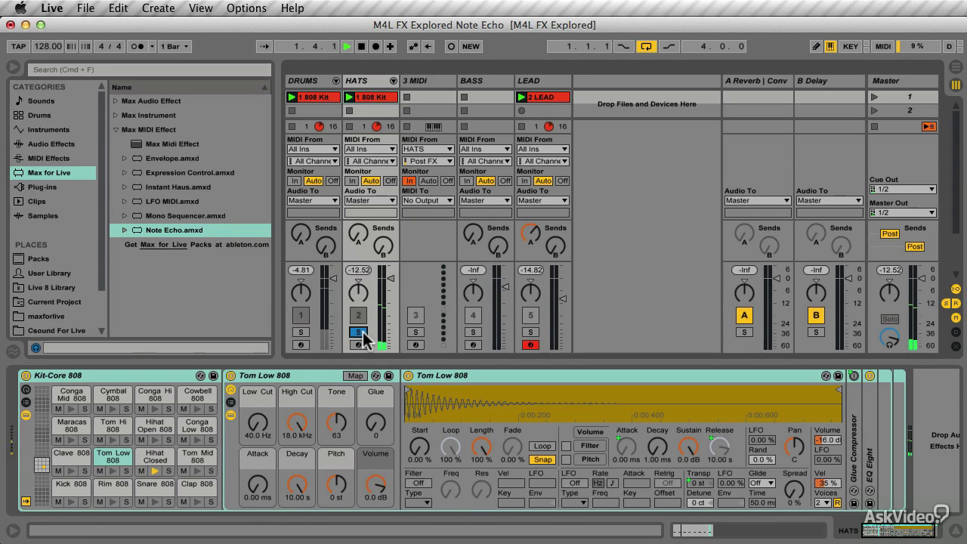
{"action": "left_click", "coordinate": [374, 96]}
{"action": "key", "text": "super+alt+i"}
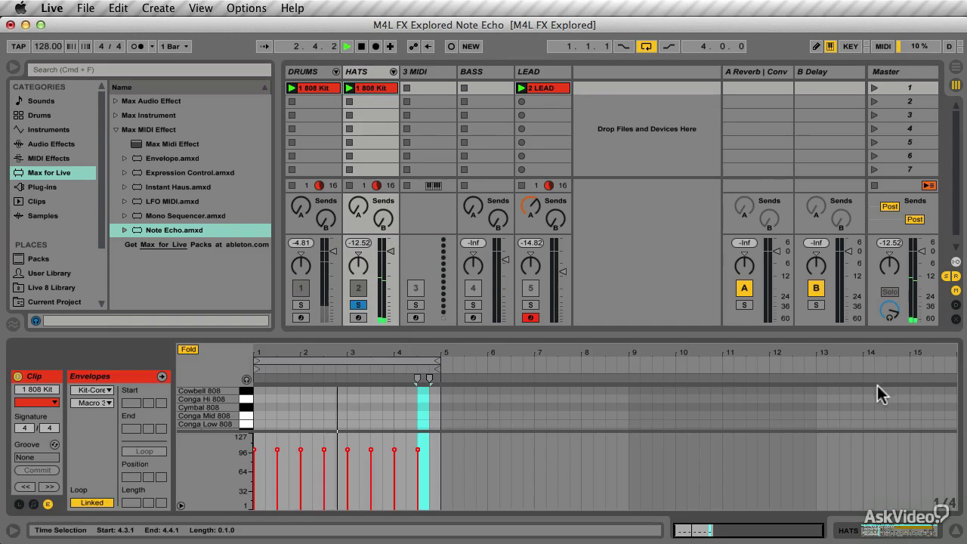
{"action": "left_click_drag", "start_coordinate": [680, 332], "coordinate": [671, 216]}
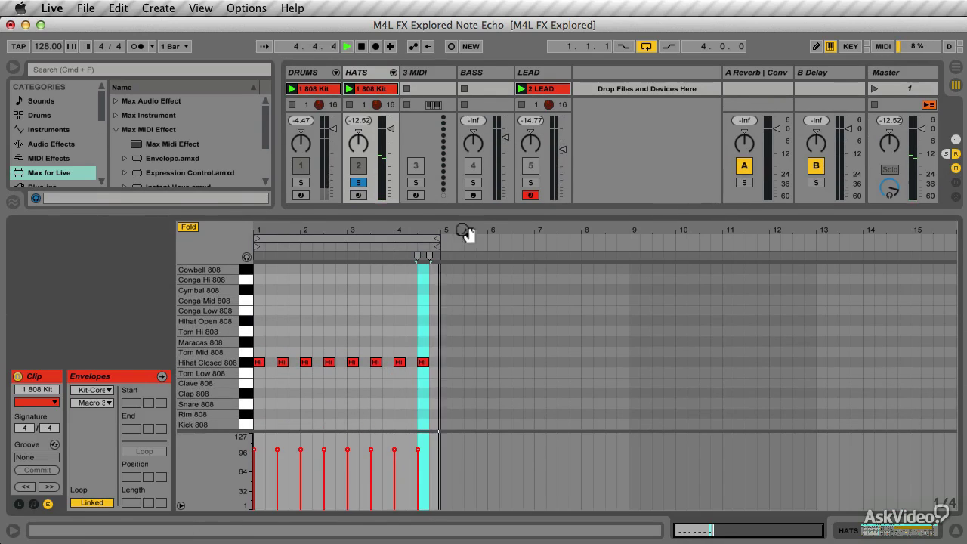
{"action": "left_click_drag", "start_coordinate": [460, 214], "coordinate": [458, 364]}
{"action": "key", "text": "shift+Tab"}
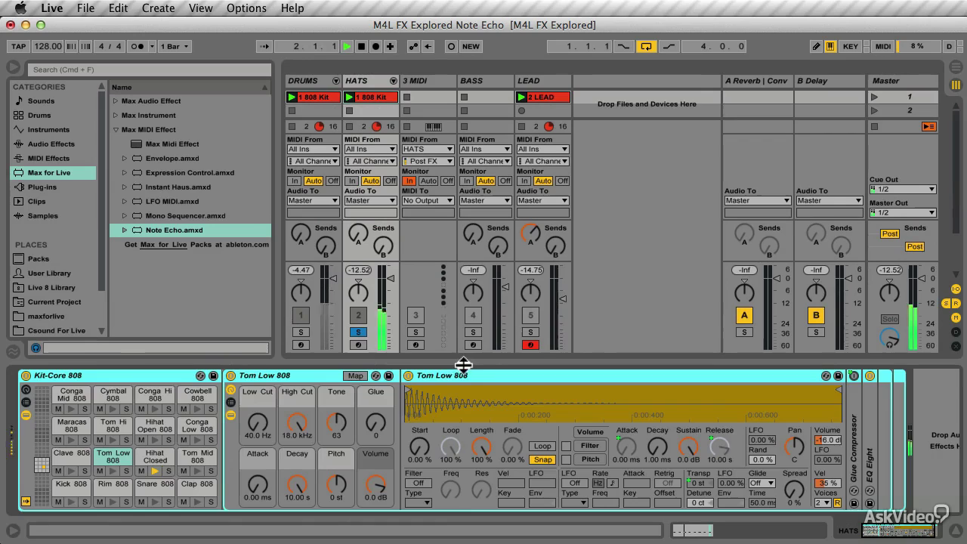
{"action": "left_click", "coordinate": [358, 332]}
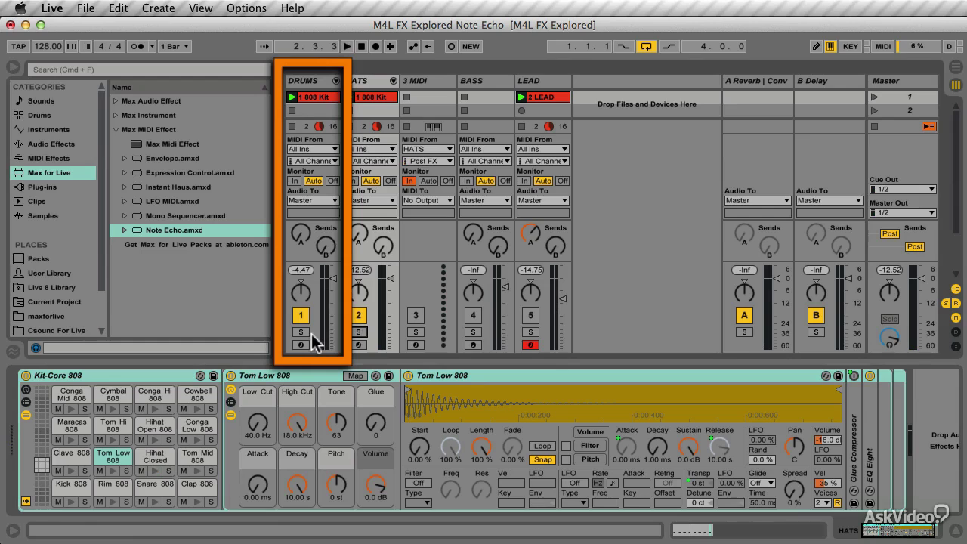
{"action": "key", "text": "space"}
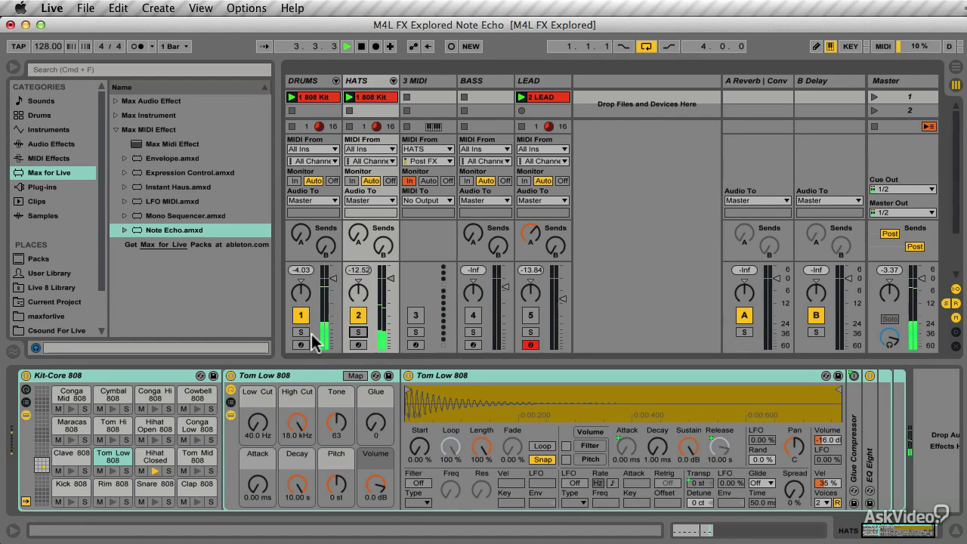
{"action": "key", "text": "space"}
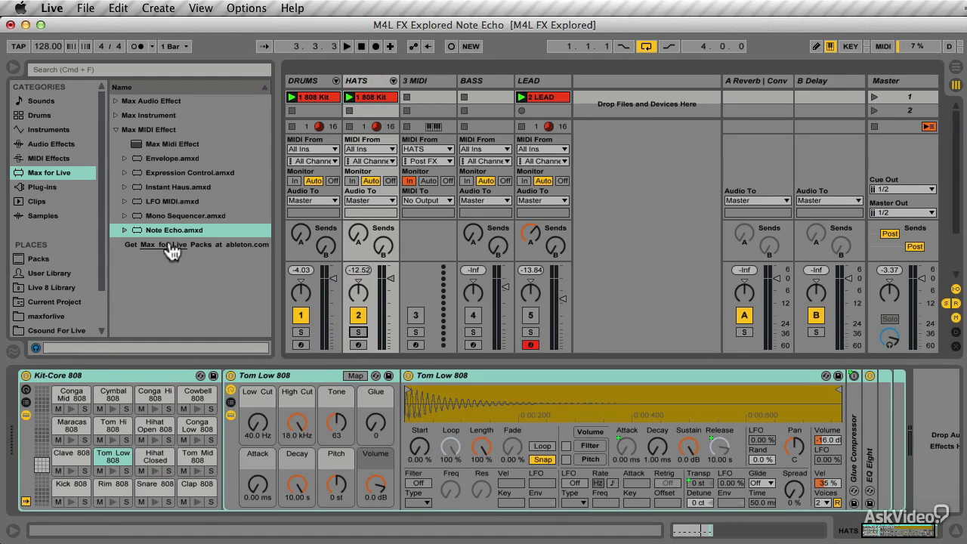
Place Note Echo before the Kit-Core 808 rack, then add and remove a trial Simple Delay
{"action": "mouse_move", "coordinate": [169, 228]}
{"action": "left_mouse_down"}
{"action": "mouse_move", "coordinate": [60, 408]}
{"action": "mouse_move", "coordinate": [23, 429]}
{"action": "left_mouse_up"}
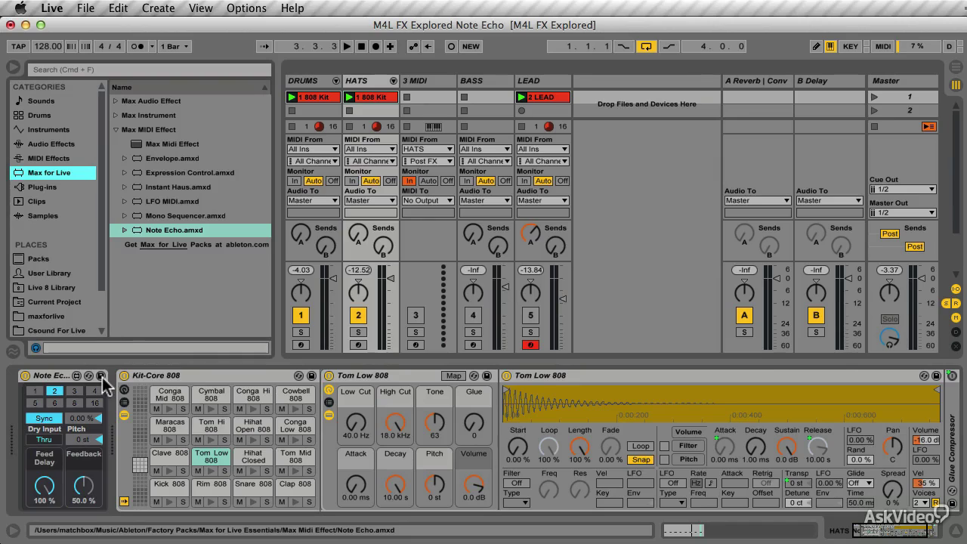
{"action": "double_click", "coordinate": [194, 372]}
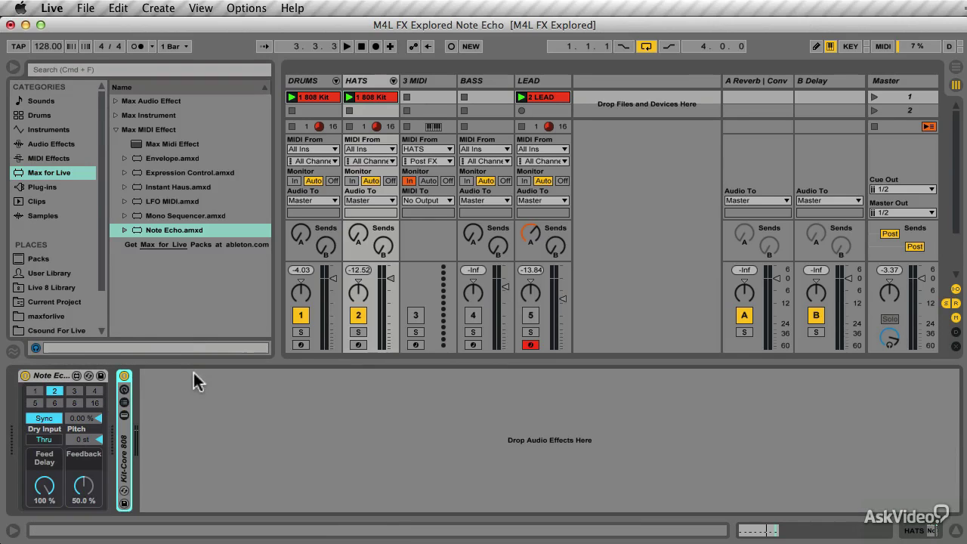
{"action": "left_click", "coordinate": [50, 144]}
{"action": "left_click_drag", "start_coordinate": [260, 199], "coordinate": [267, 302]}
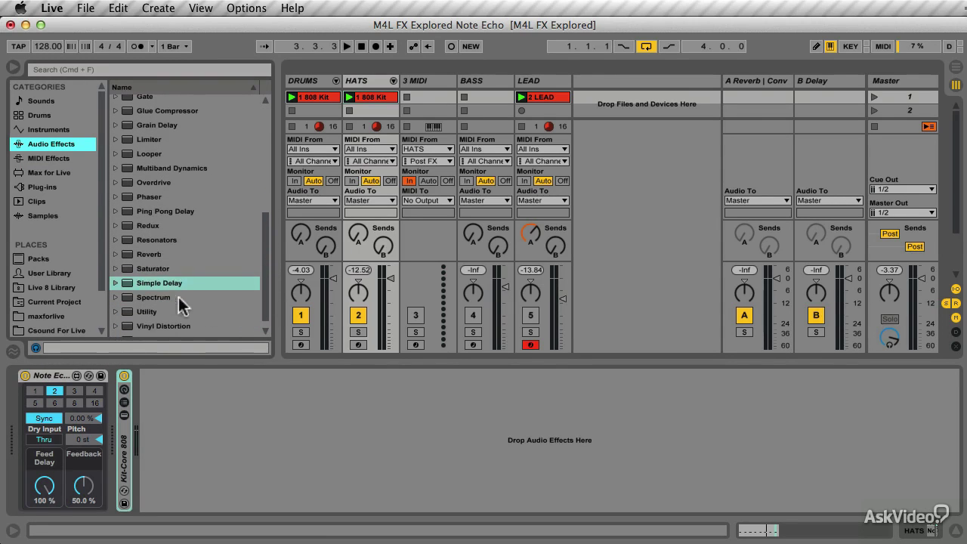
{"action": "left_click_drag", "start_coordinate": [178, 284], "coordinate": [228, 422]}
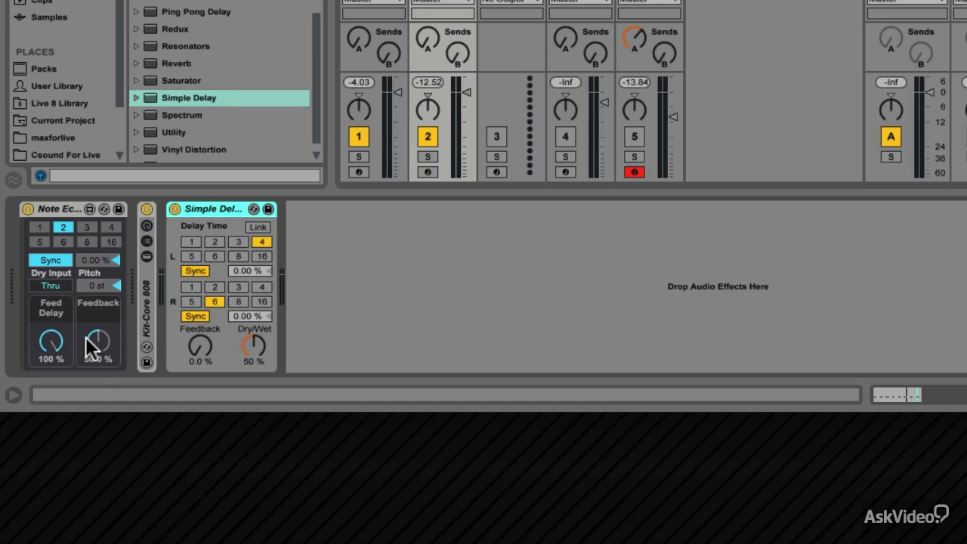
{"action": "right_click", "coordinate": [210, 219]}
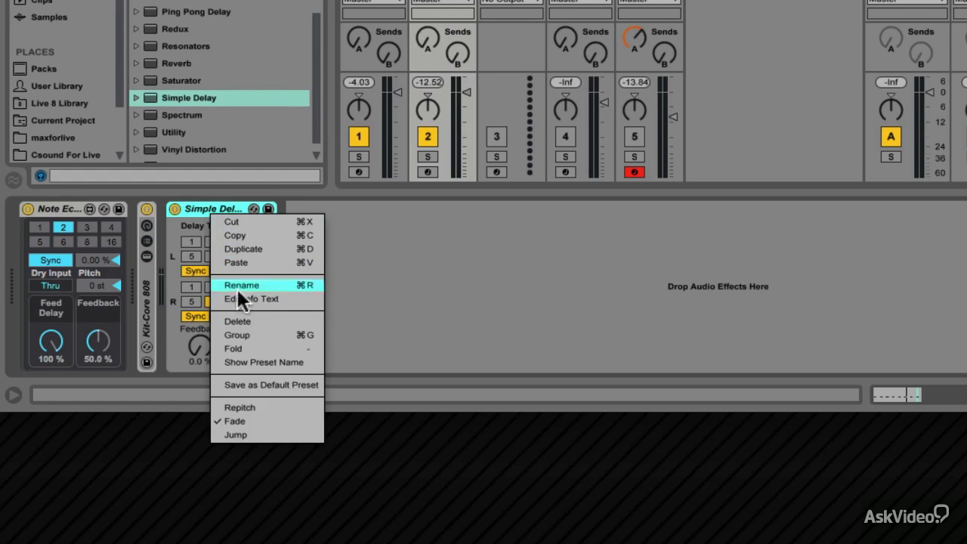
{"action": "left_click", "coordinate": [239, 320]}
{"action": "double_click", "coordinate": [146, 272]}
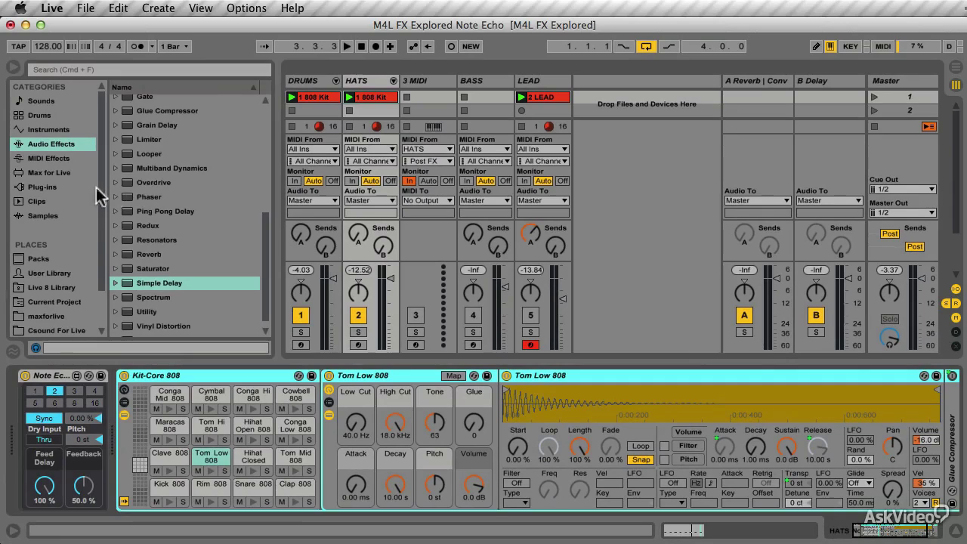
{"action": "left_click", "coordinate": [49, 172]}
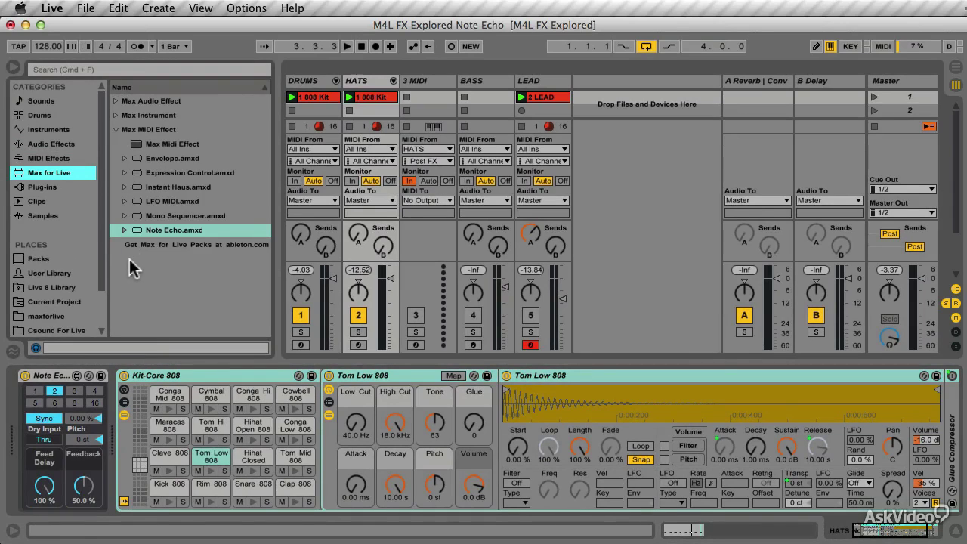
Set the DRUMS volume to about -0.5 dB and play, bypassing Note Echo briefly to compare
{"action": "left_click_drag", "start_coordinate": [334, 285], "coordinate": [334, 287]}
{"action": "key", "text": "space"}
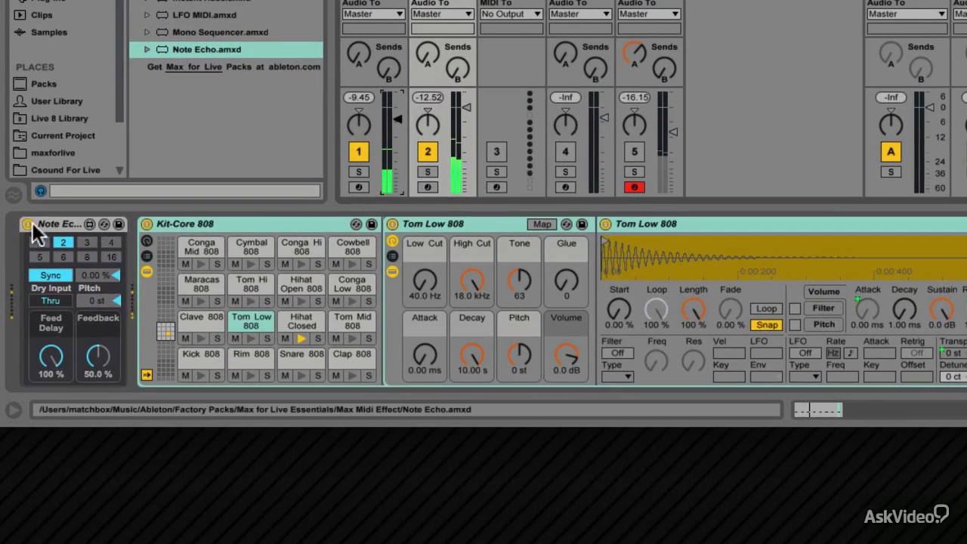
{"action": "left_click", "coordinate": [30, 223]}
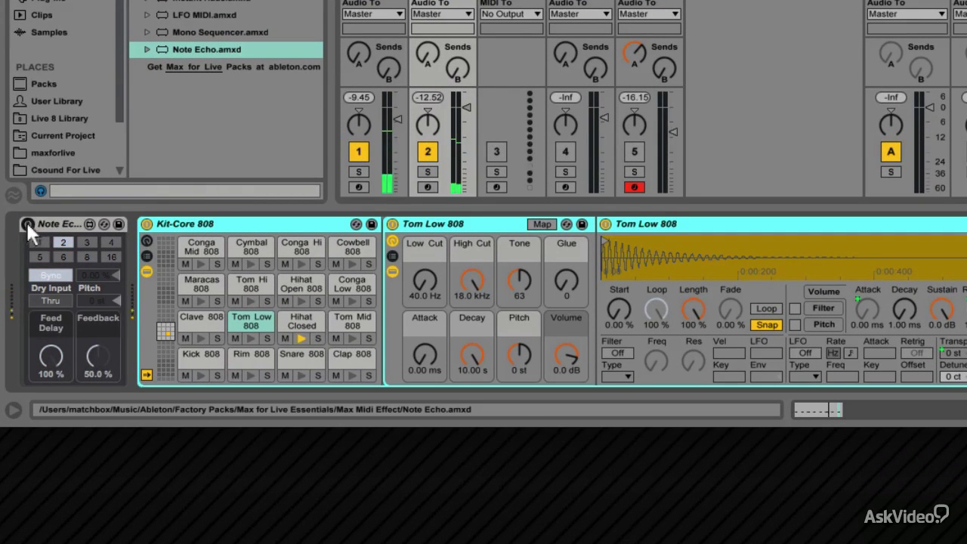
{"action": "left_click", "coordinate": [28, 224]}
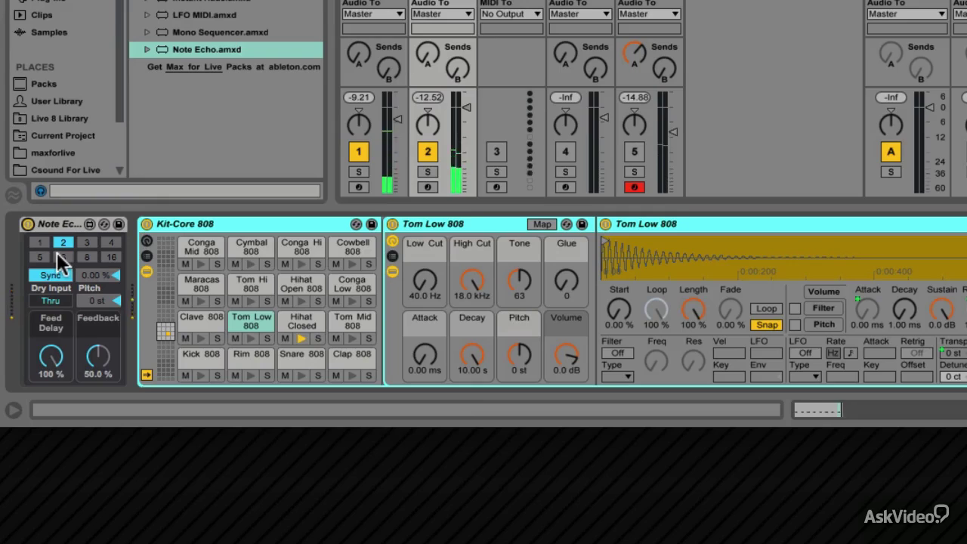
Audition echo divisions 1, 2, 3, 4, 5, 6, 8 and 16, settling on 3
{"action": "left_click", "coordinate": [37, 242]}
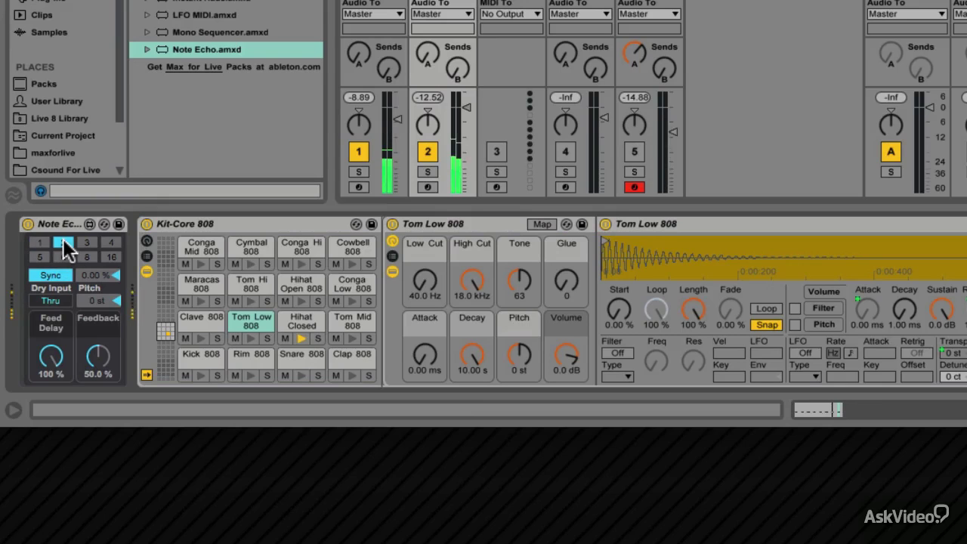
{"action": "left_click", "coordinate": [63, 240]}
{"action": "left_click", "coordinate": [87, 241]}
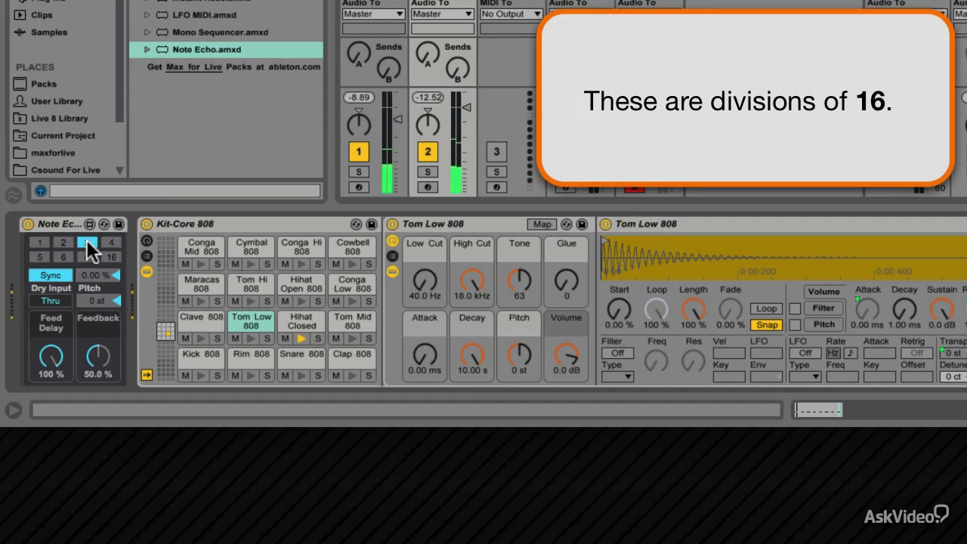
{"action": "left_click", "coordinate": [112, 242]}
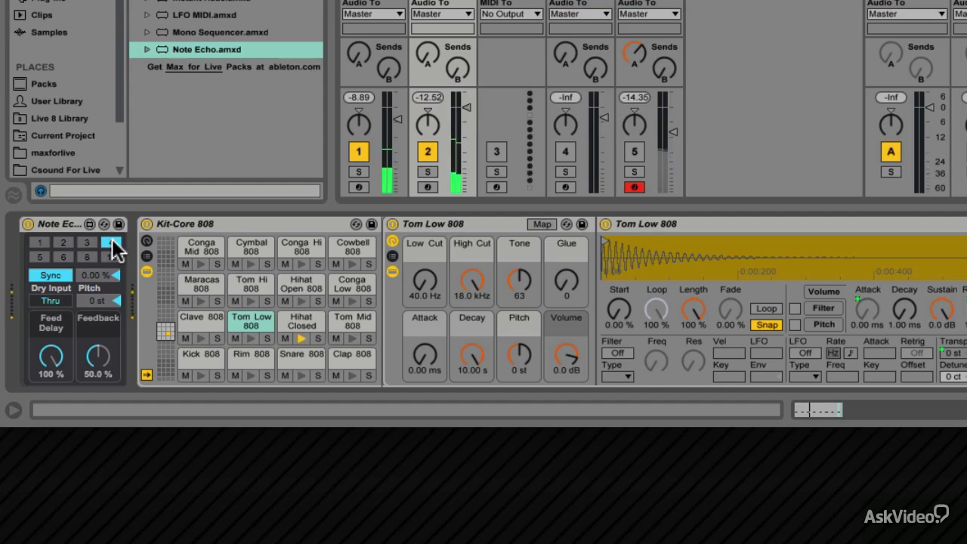
{"action": "left_click", "coordinate": [40, 256]}
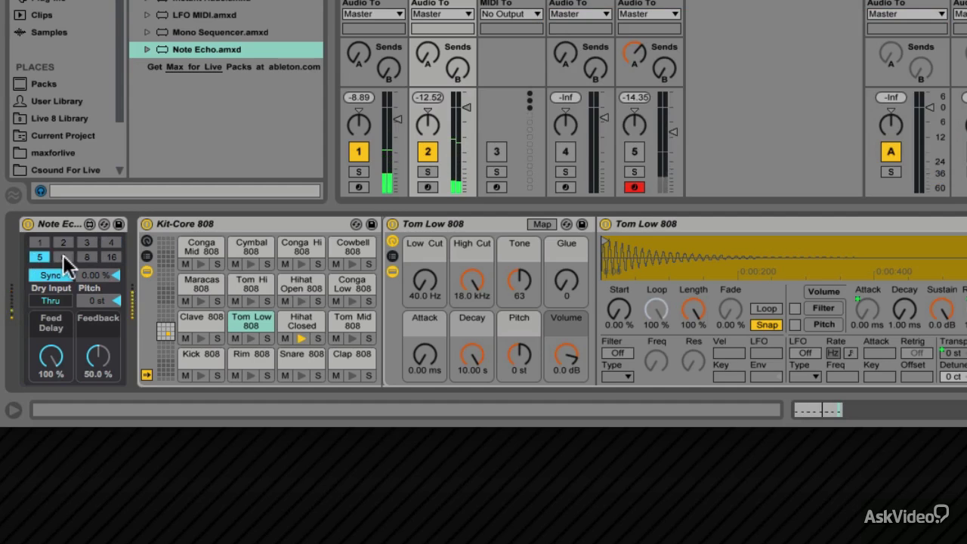
{"action": "left_click", "coordinate": [63, 256]}
{"action": "left_click", "coordinate": [87, 257]}
{"action": "left_click", "coordinate": [112, 257]}
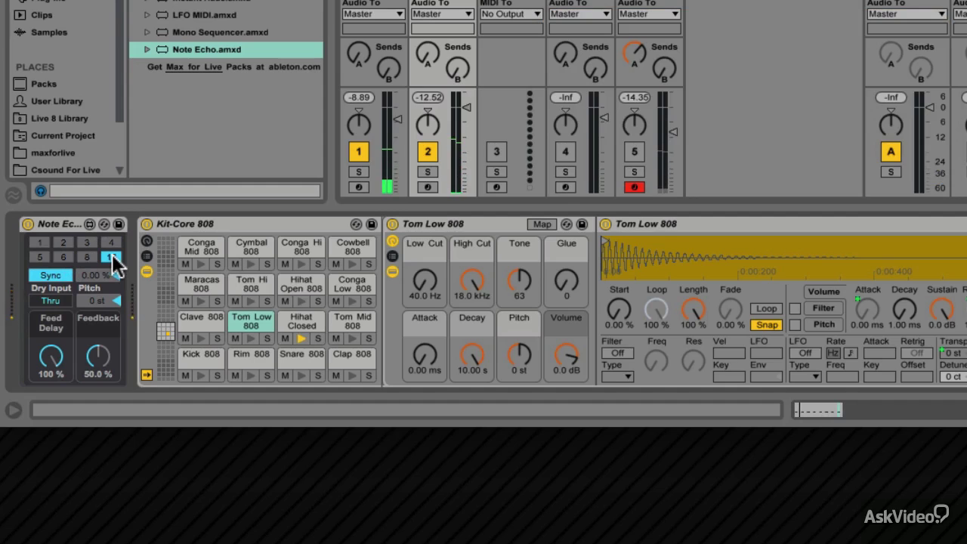
{"action": "left_click", "coordinate": [88, 242]}
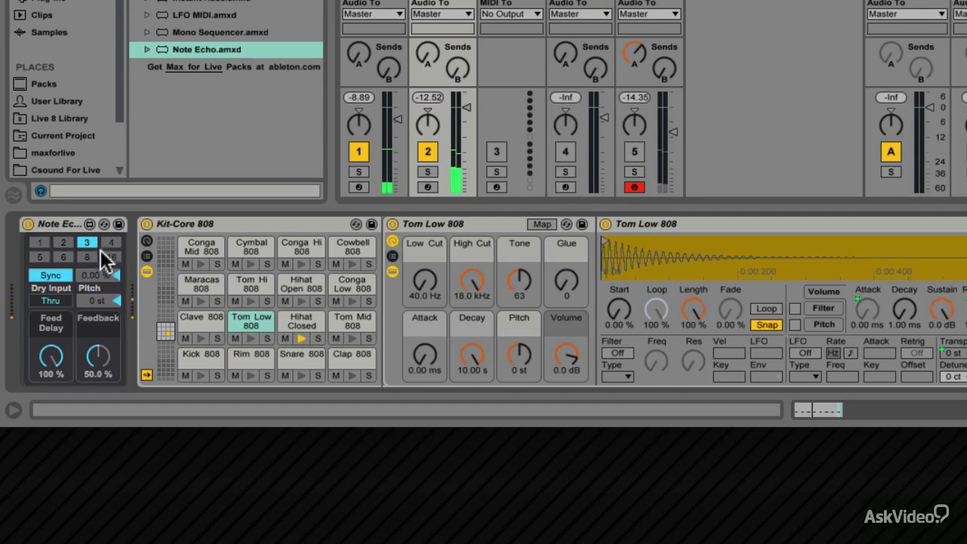
Experiment with free timing, a 14% timing offset, muted dry notes and near-zero feed delay
{"action": "left_click", "coordinate": [62, 273]}
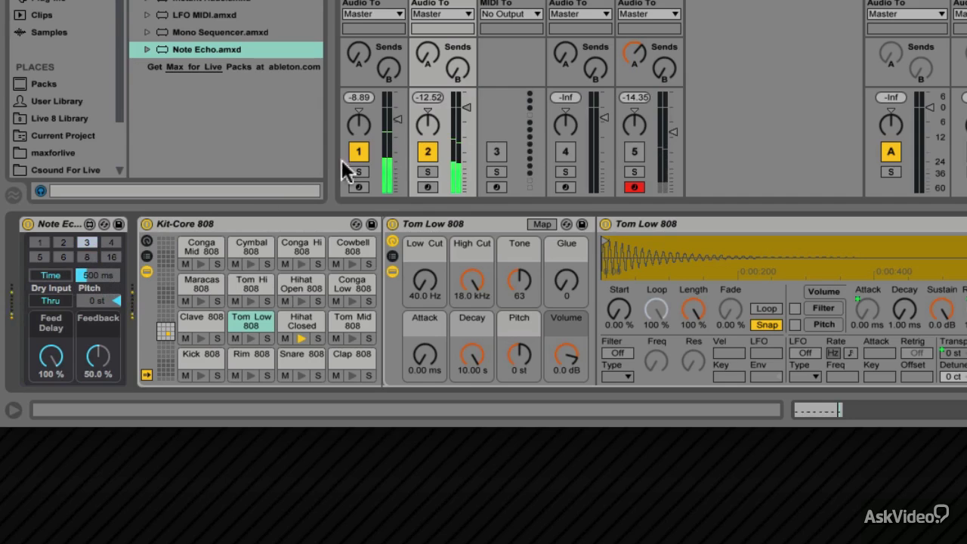
{"action": "left_click", "coordinate": [42, 276]}
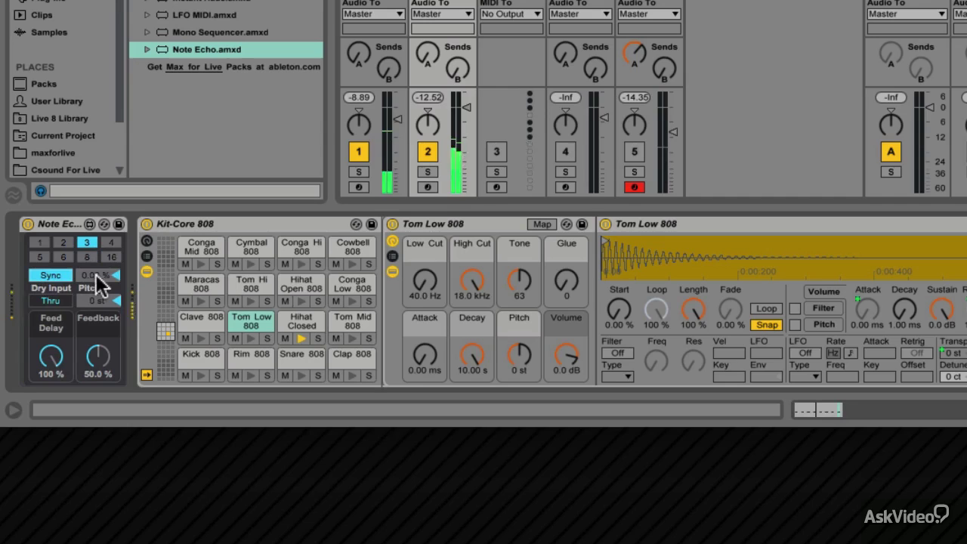
{"action": "mouse_move", "coordinate": [100, 275]}
{"action": "left_mouse_down"}
{"action": "mouse_move", "coordinate": [99, 256]}
{"action": "mouse_move", "coordinate": [97, 281]}
{"action": "left_mouse_up"}
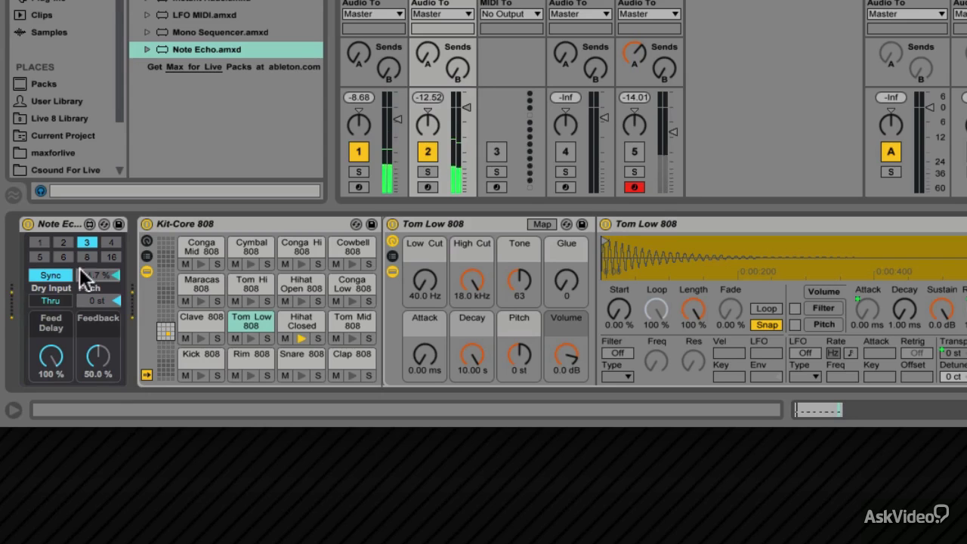
{"action": "left_click", "coordinate": [57, 301]}
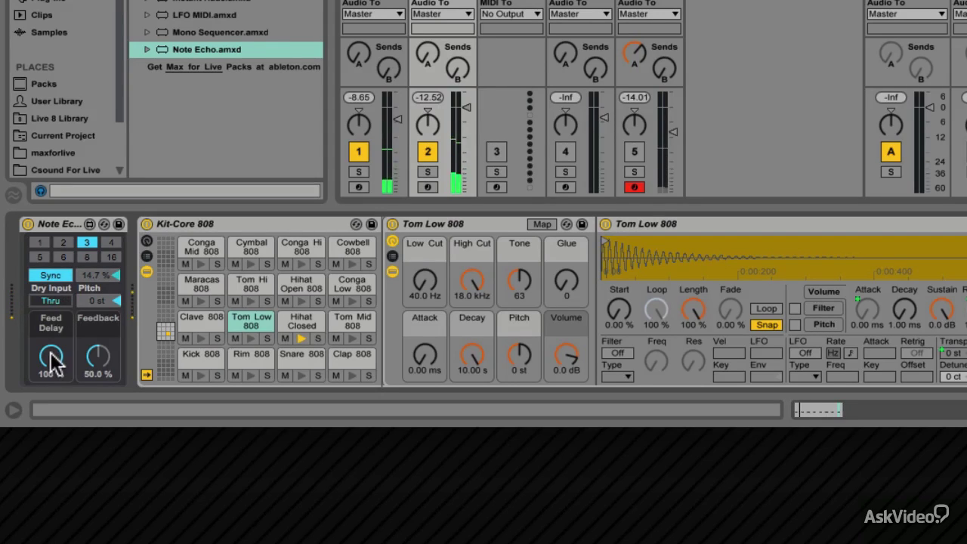
{"action": "left_click", "coordinate": [52, 297]}
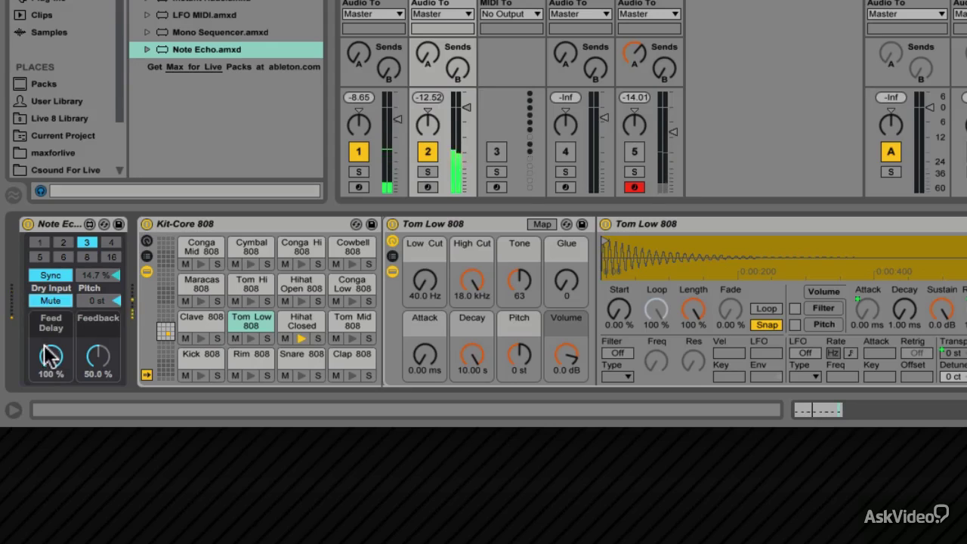
{"action": "left_click_drag", "start_coordinate": [48, 352], "coordinate": [105, 372]}
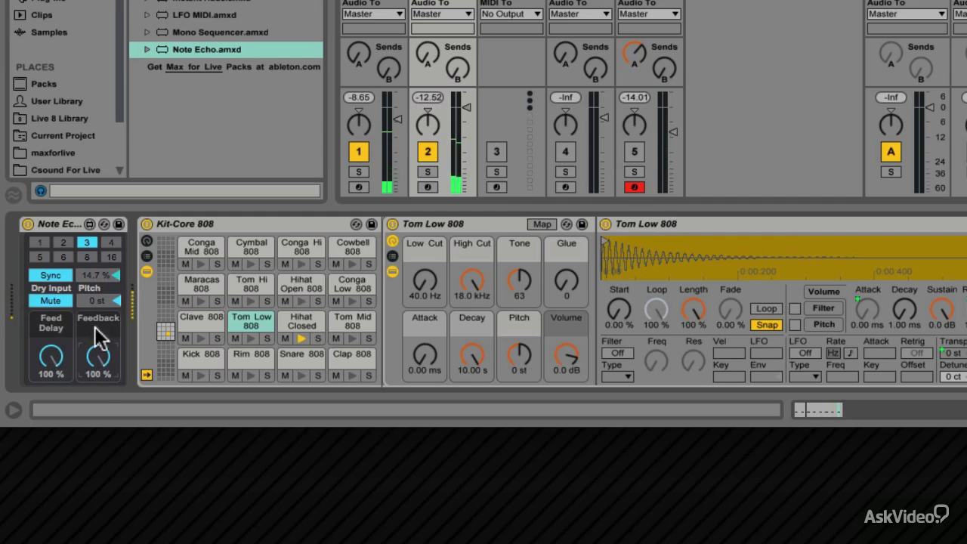
Let the dry hats notes through, set division 3, and lower feedback to about 64.6%
{"action": "left_click", "coordinate": [38, 241]}
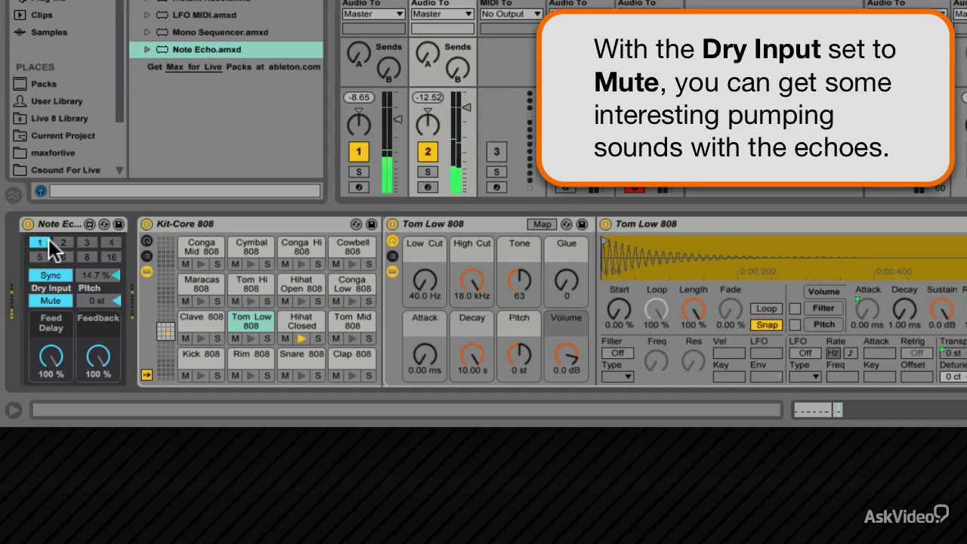
{"action": "left_click", "coordinate": [41, 299]}
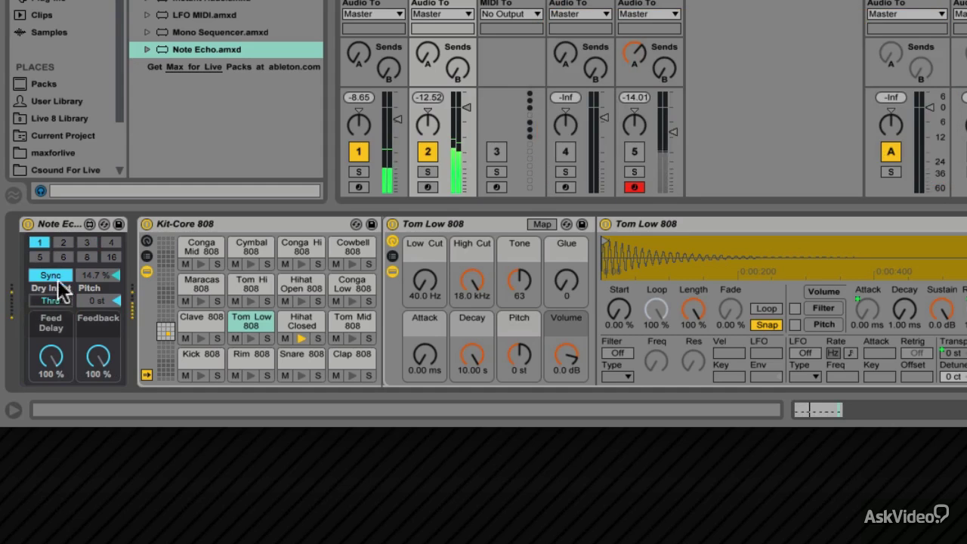
{"action": "left_click", "coordinate": [87, 242]}
{"action": "left_click_drag", "start_coordinate": [98, 356], "coordinate": [98, 387]}
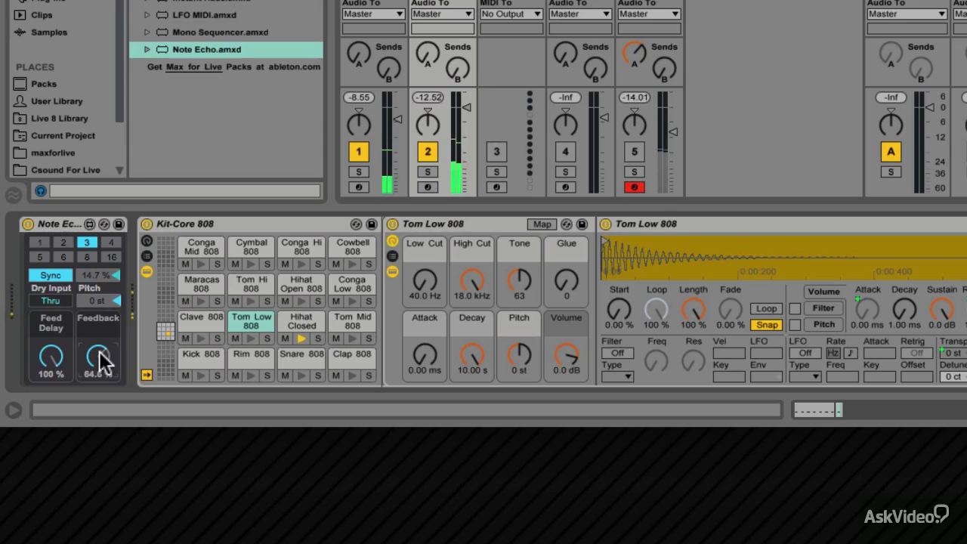
Bypass Note Echo to compare, re-enable it, and solo the HATS track
{"action": "left_click", "coordinate": [28, 224]}
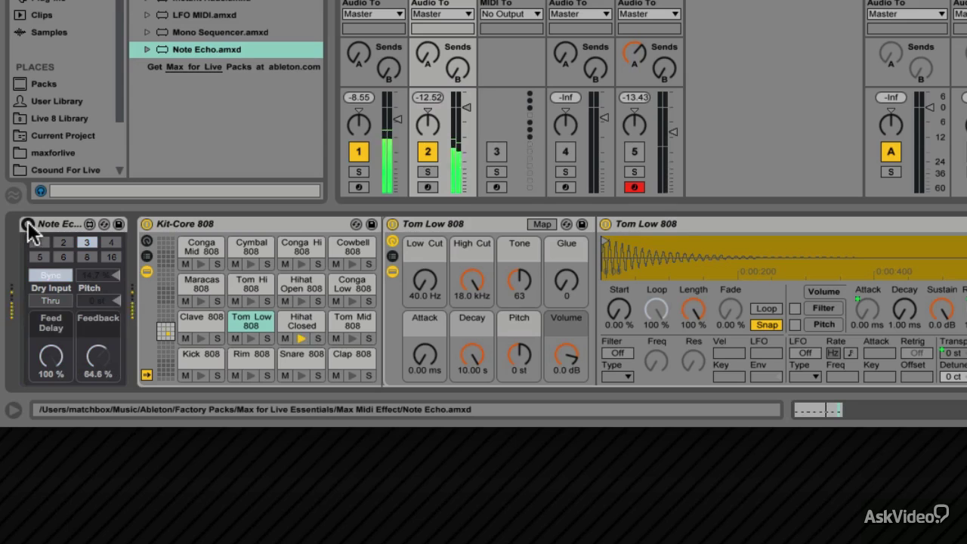
{"action": "left_click", "coordinate": [28, 224]}
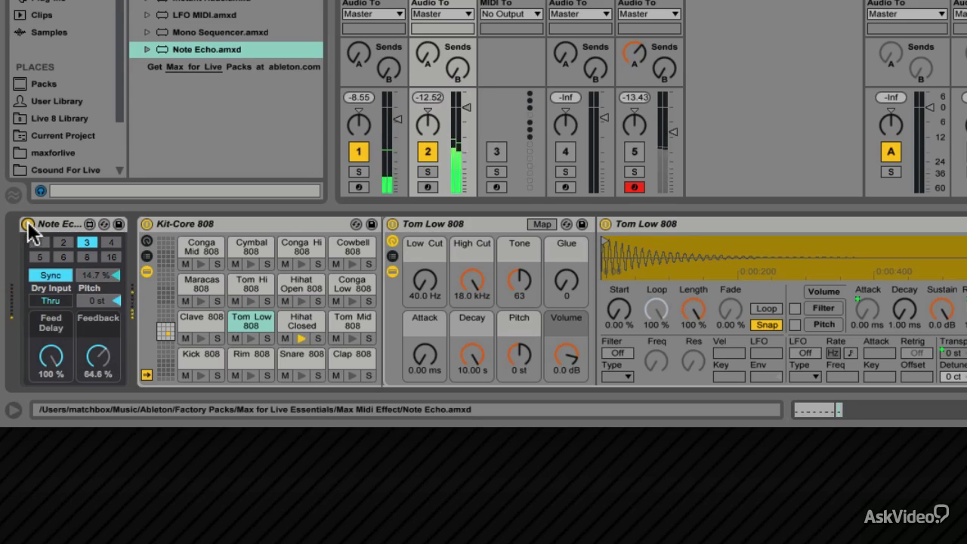
{"action": "left_click", "coordinate": [427, 173]}
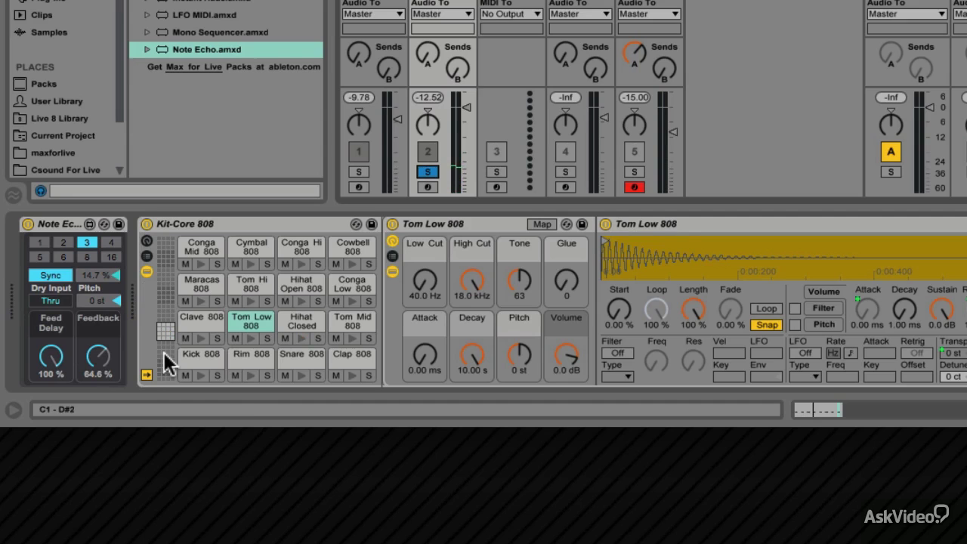
Unsolo HATS, unmute and solo the LEAD track, and start playback
{"action": "left_click", "coordinate": [427, 172]}
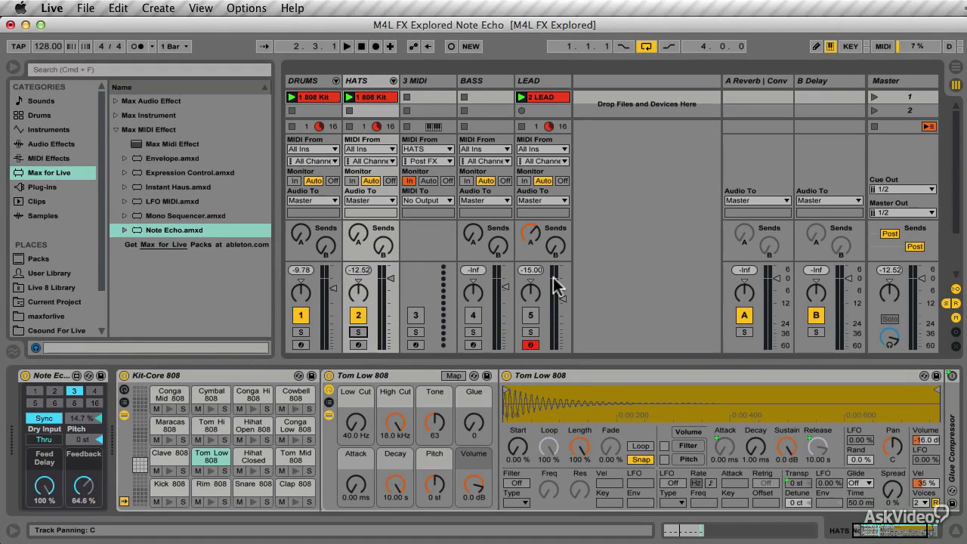
{"action": "left_click", "coordinate": [532, 316]}
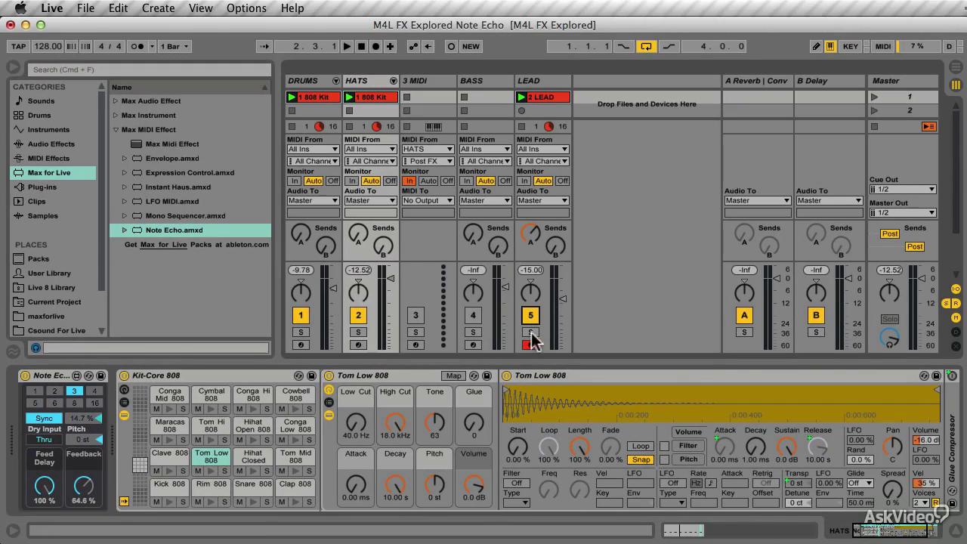
{"action": "left_click", "coordinate": [534, 83]}
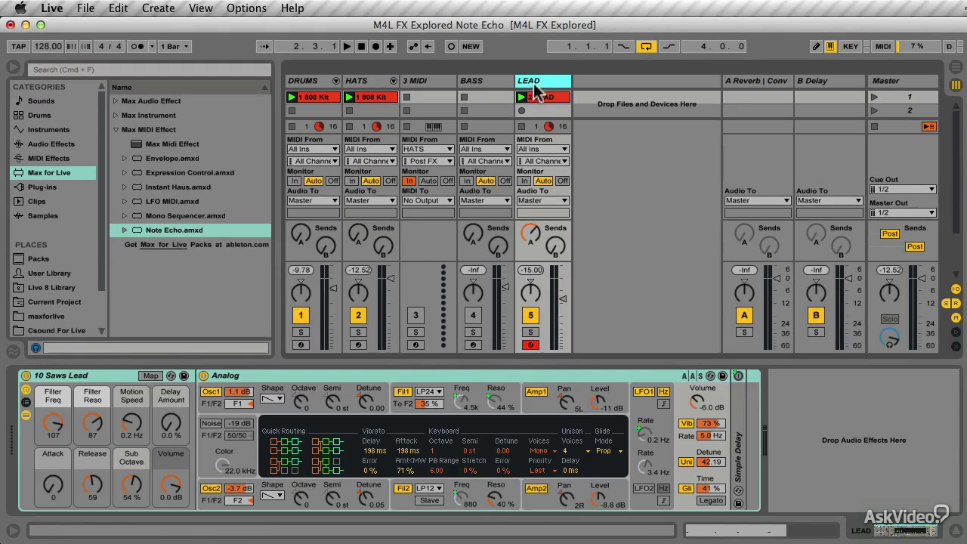
{"action": "left_click", "coordinate": [530, 332]}
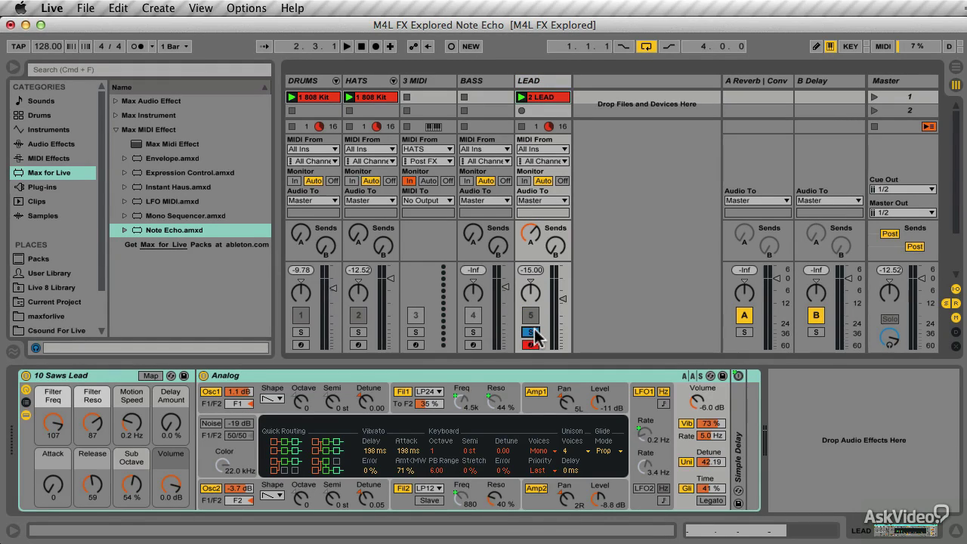
{"action": "key", "text": "space"}
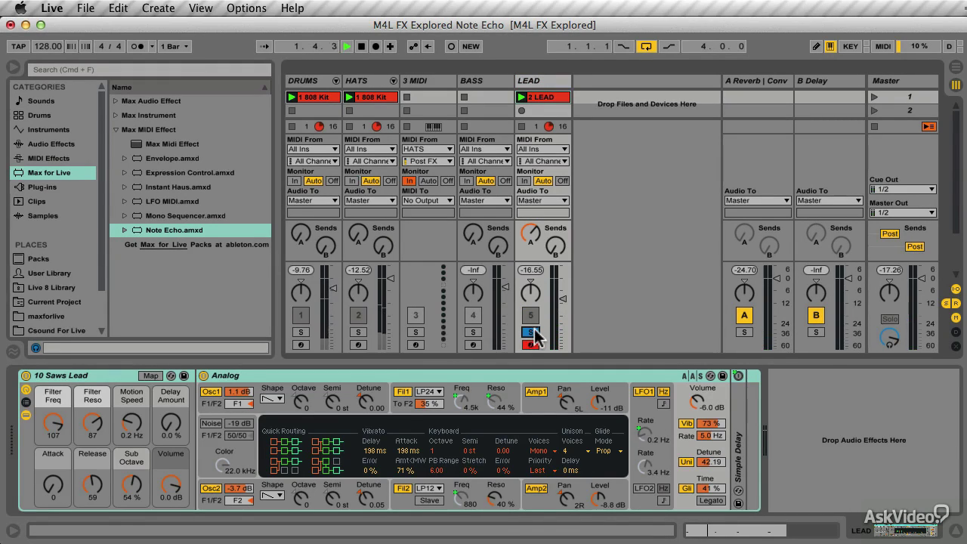
Inspect the 2 LEAD clip notes, then return to the LEAD device chain and unsolo it
{"action": "left_click", "coordinate": [557, 99]}
{"action": "left_click_drag", "start_coordinate": [565, 365], "coordinate": [556, 295]}
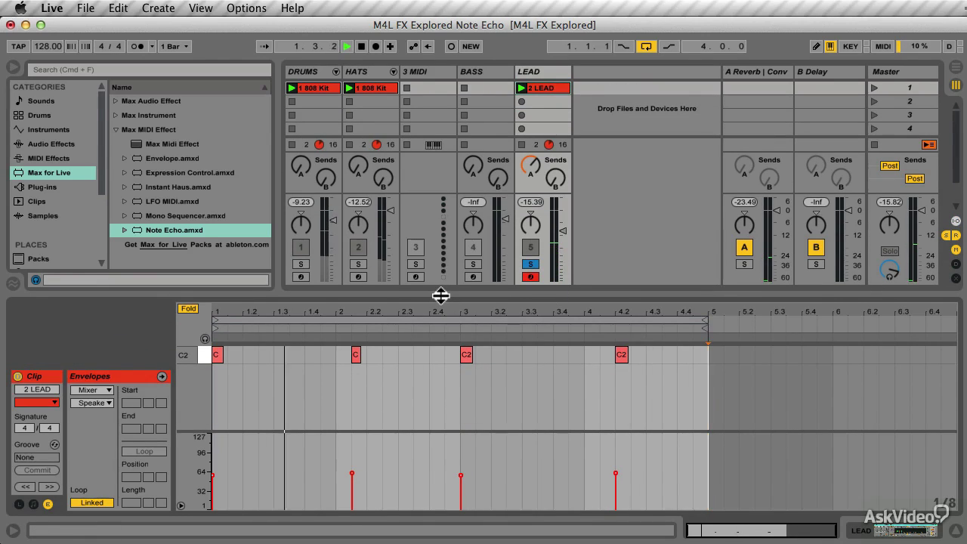
{"action": "key", "text": "shift+Tab"}
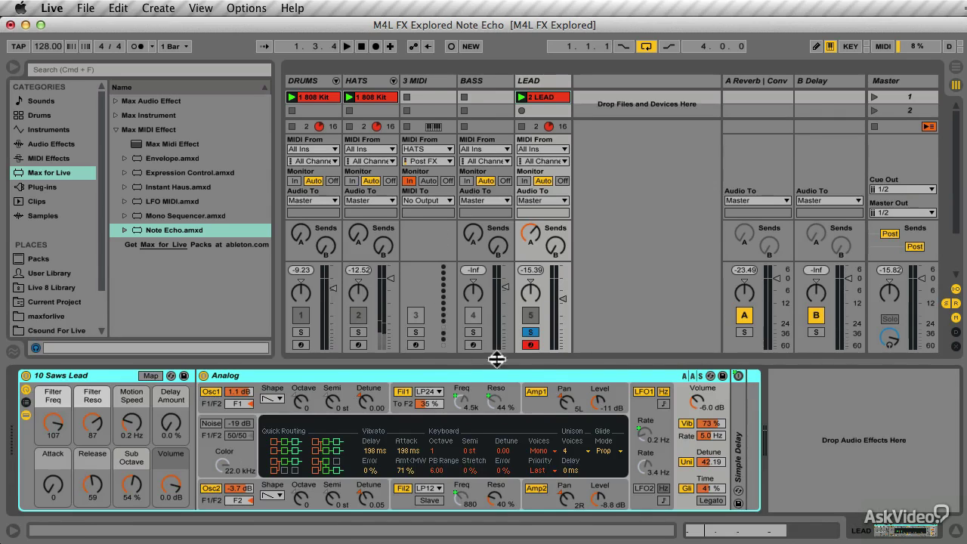
{"action": "left_click", "coordinate": [531, 332]}
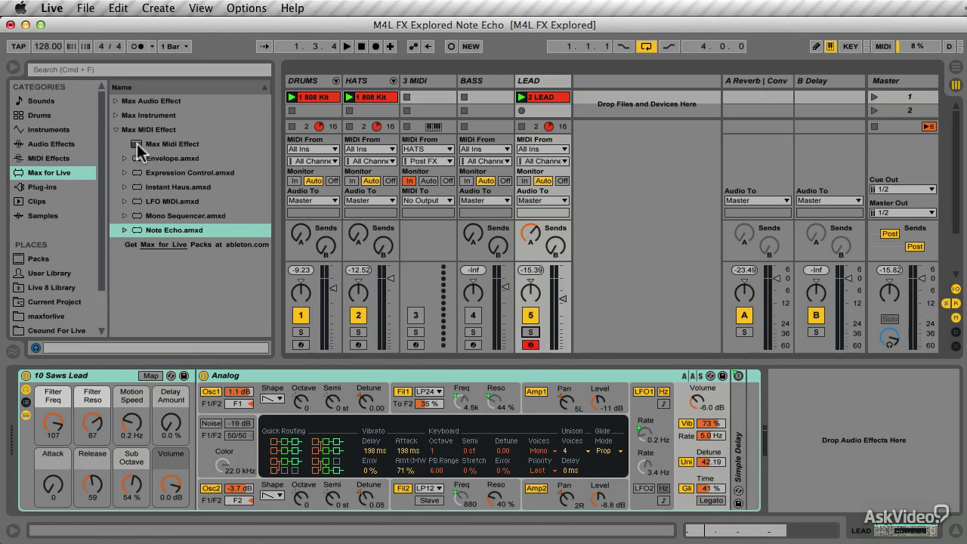
Insert Note Echo at the start of the LEAD chain, before 10 Saws Lead, and test its bypass
{"action": "left_click_drag", "start_coordinate": [165, 230], "coordinate": [32, 395]}
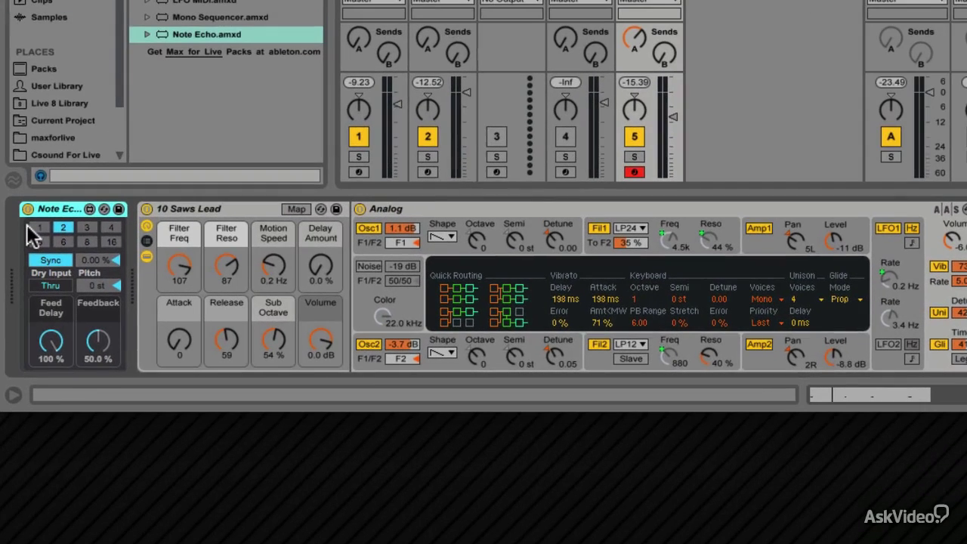
{"action": "left_click", "coordinate": [28, 208]}
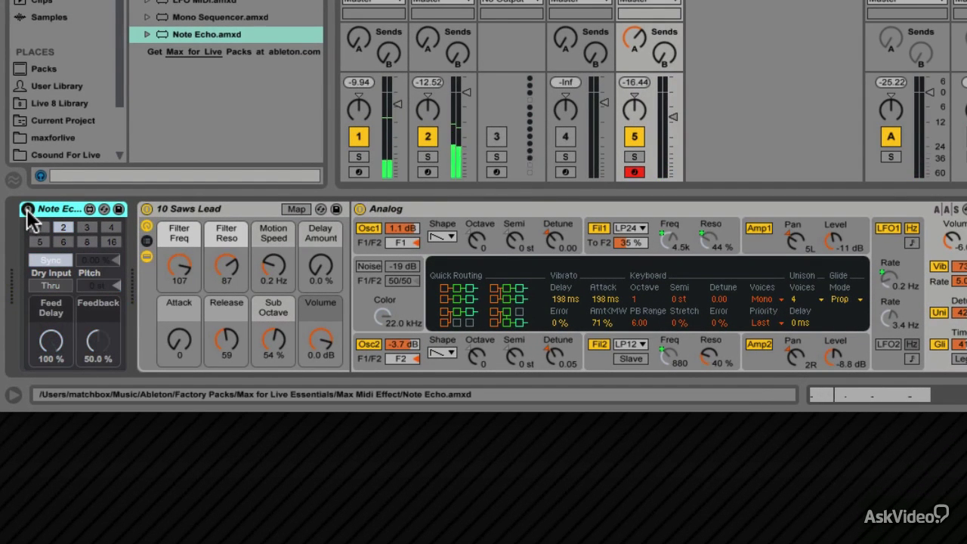
{"action": "left_click", "coordinate": [28, 208]}
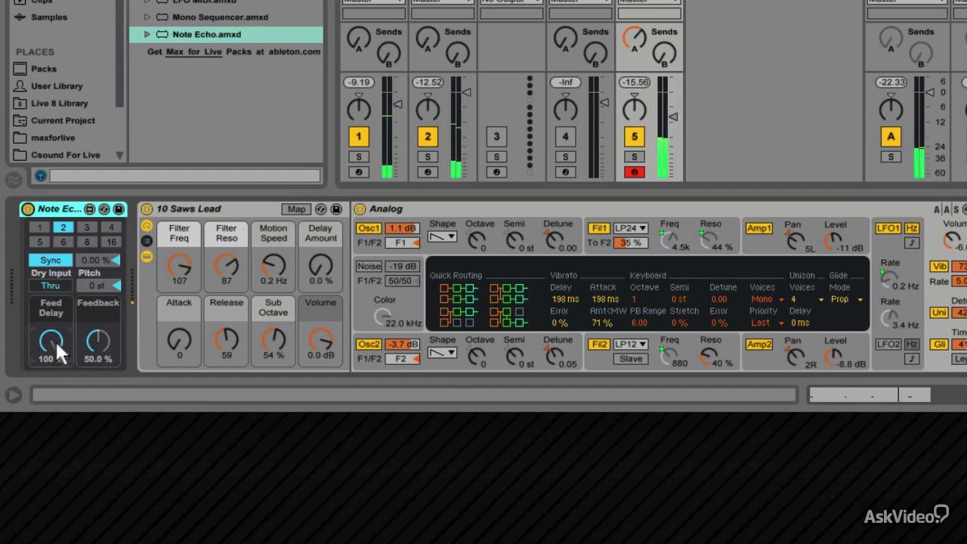
Lower feed delay to 29.1% and feedback to 20.1%, and raise the echo pitch slightly
{"action": "left_click_drag", "start_coordinate": [55, 344], "coordinate": [50, 378]}
{"action": "left_click_drag", "start_coordinate": [98, 341], "coordinate": [98, 364]}
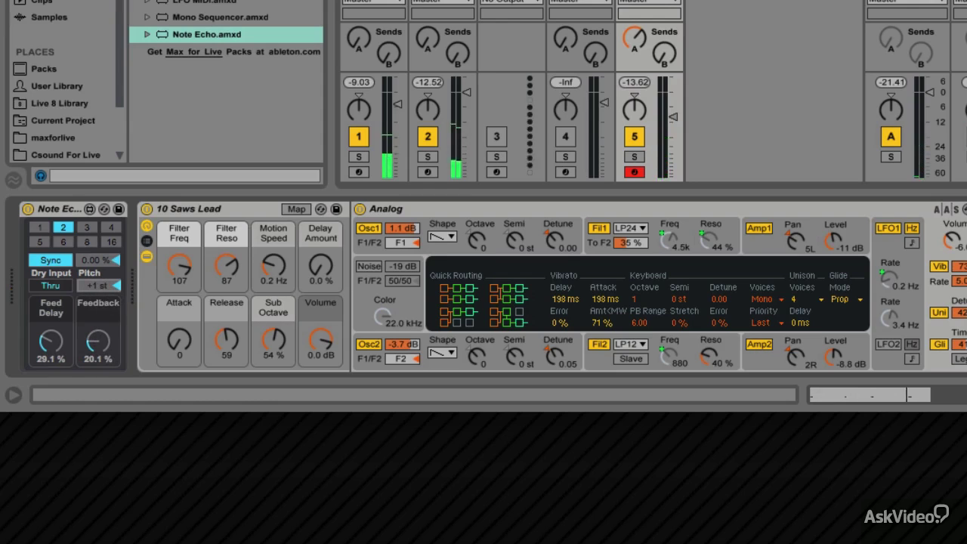
{"action": "left_click_drag", "start_coordinate": [97, 286], "coordinate": [96, 281]}
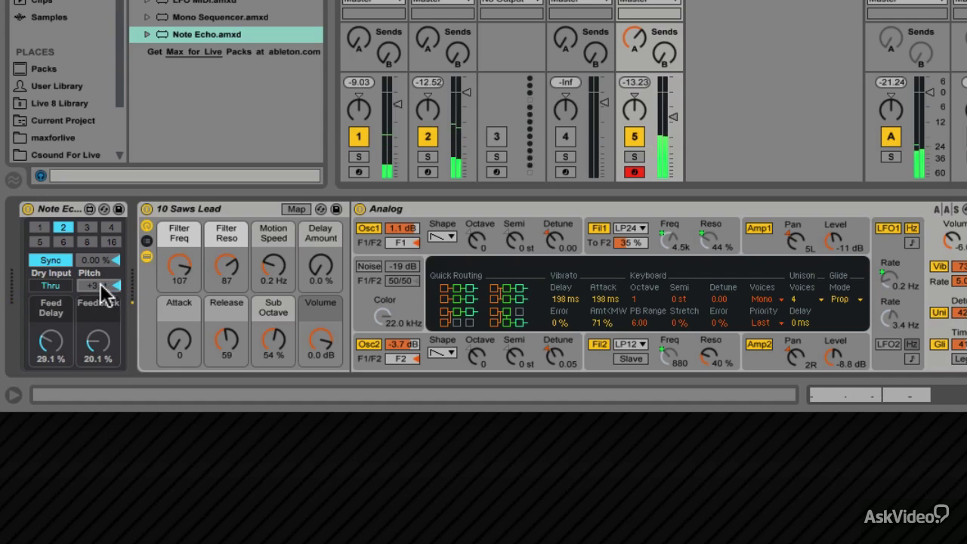
Set the LEAD echo to +5 st pitch, 48.8% feed delay, 27.2% feedback and 33.3% timing
{"action": "left_click_drag", "start_coordinate": [94, 285], "coordinate": [95, 277]}
{"action": "left_click_drag", "start_coordinate": [53, 349], "coordinate": [95, 352]}
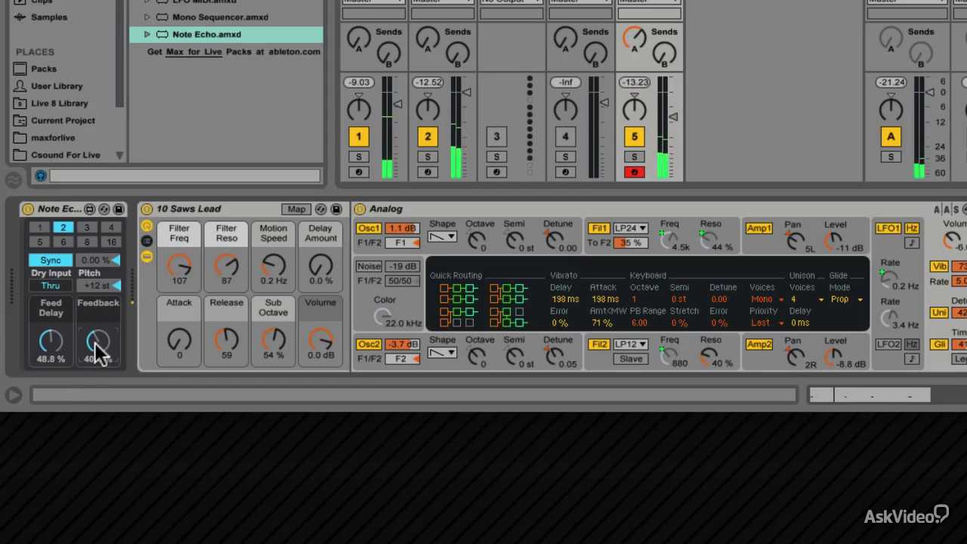
{"action": "left_click_drag", "start_coordinate": [94, 260], "coordinate": [95, 256]}
{"action": "left_click_drag", "start_coordinate": [96, 341], "coordinate": [95, 355]}
{"action": "left_click_drag", "start_coordinate": [95, 259], "coordinate": [95, 241]}
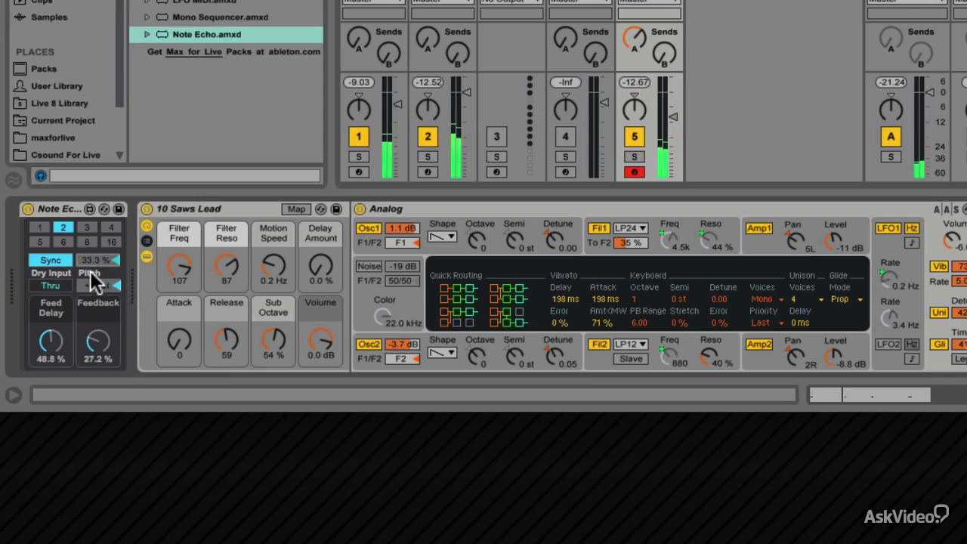
{"action": "left_click_drag", "start_coordinate": [96, 286], "coordinate": [97, 292]}
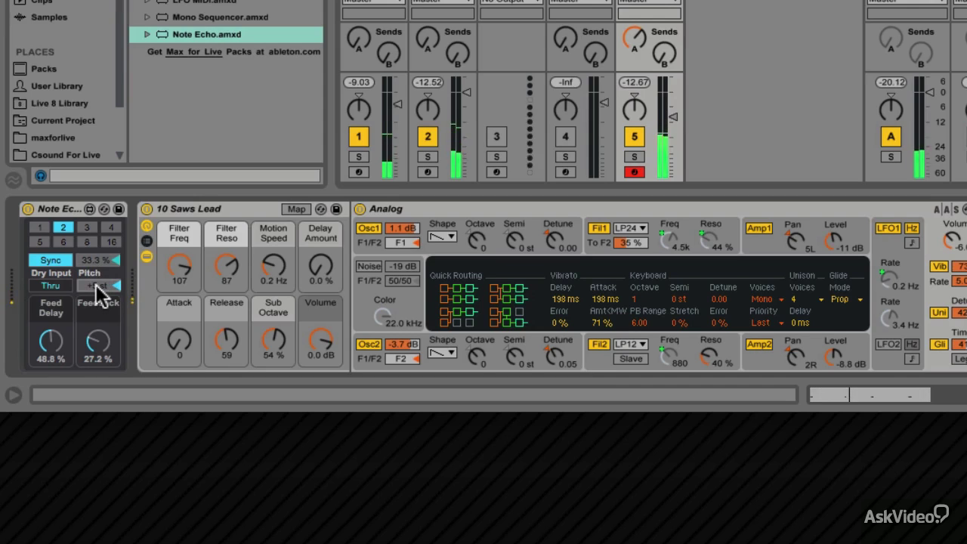
Switch the echo division from 8 to 1, set 22.0% feed delay and 23.2% feedback, and mute dry input
{"action": "left_click", "coordinate": [85, 241]}
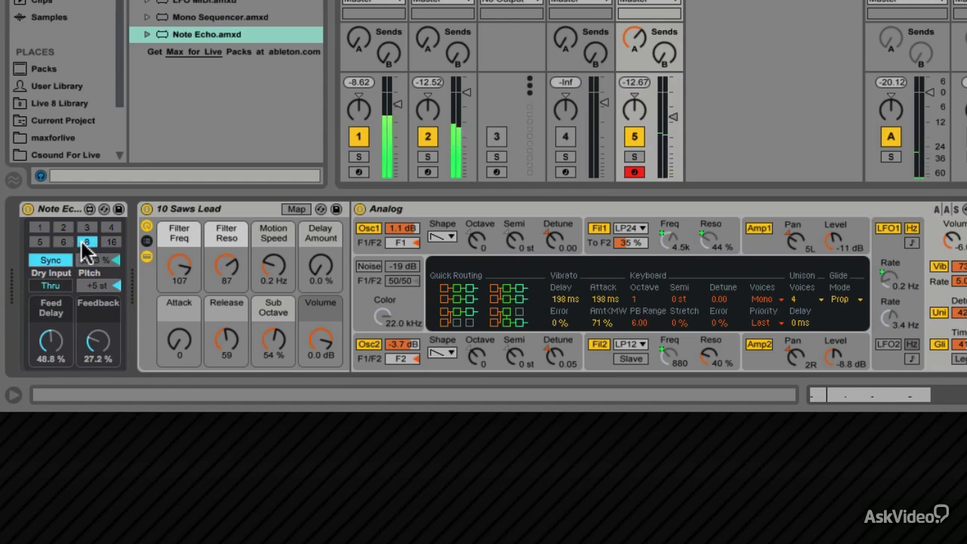
{"action": "left_click", "coordinate": [40, 228]}
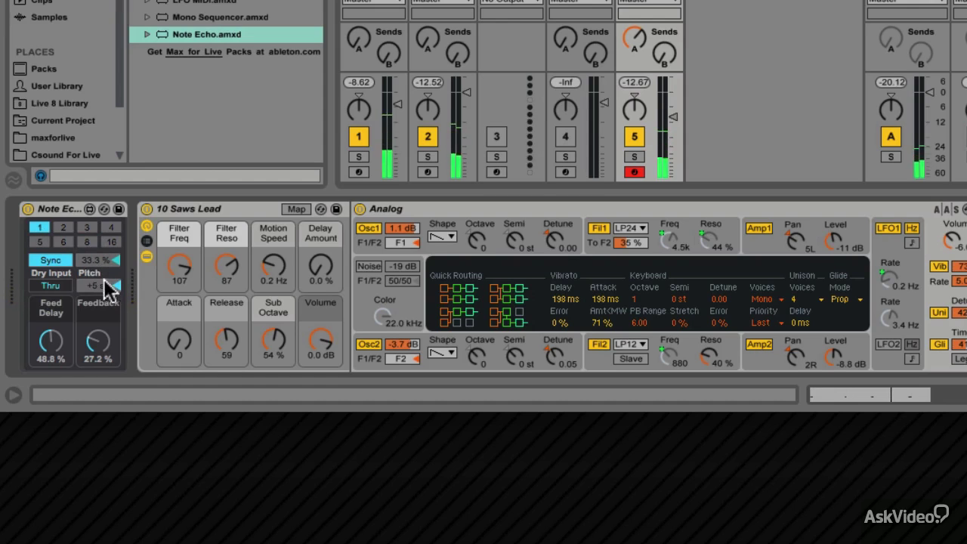
{"action": "left_click_drag", "start_coordinate": [70, 351], "coordinate": [71, 371]}
{"action": "left_click_drag", "start_coordinate": [97, 340], "coordinate": [106, 344]}
{"action": "left_click", "coordinate": [55, 285]}
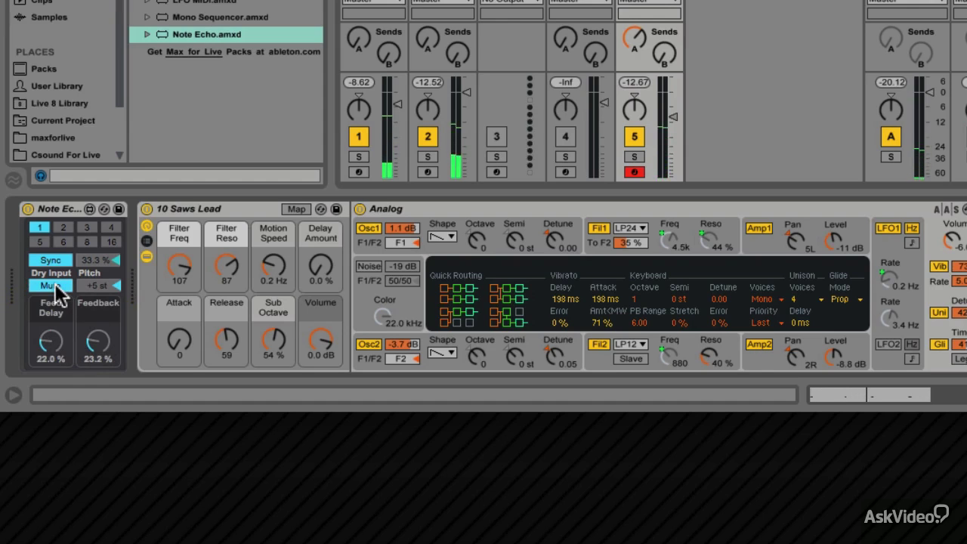
Restore dry notes, compare bypass, then set division 2, +9 st pitch, 58.3% feed delay, 62.6% feedback
{"action": "left_click", "coordinate": [52, 287]}
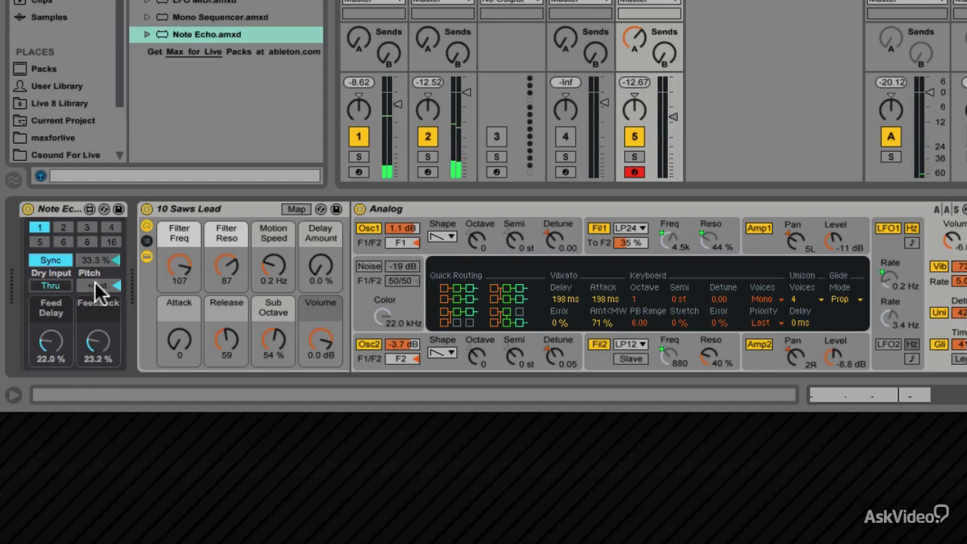
{"action": "left_click", "coordinate": [27, 209]}
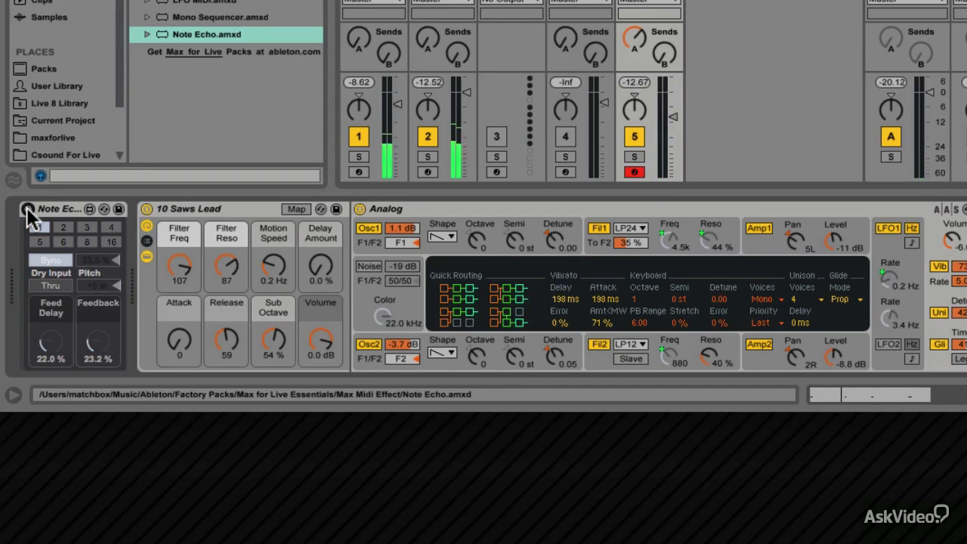
{"action": "left_click", "coordinate": [27, 209]}
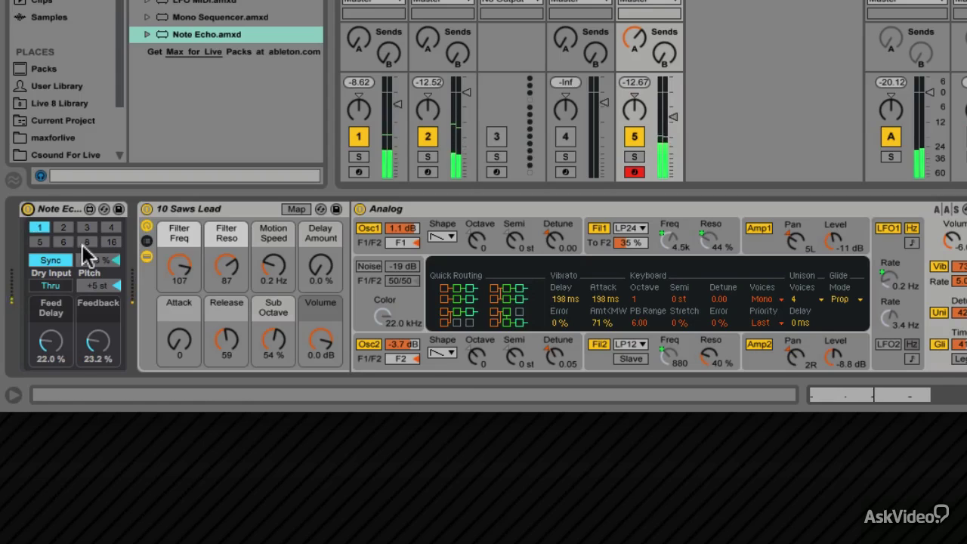
{"action": "left_click", "coordinate": [64, 227]}
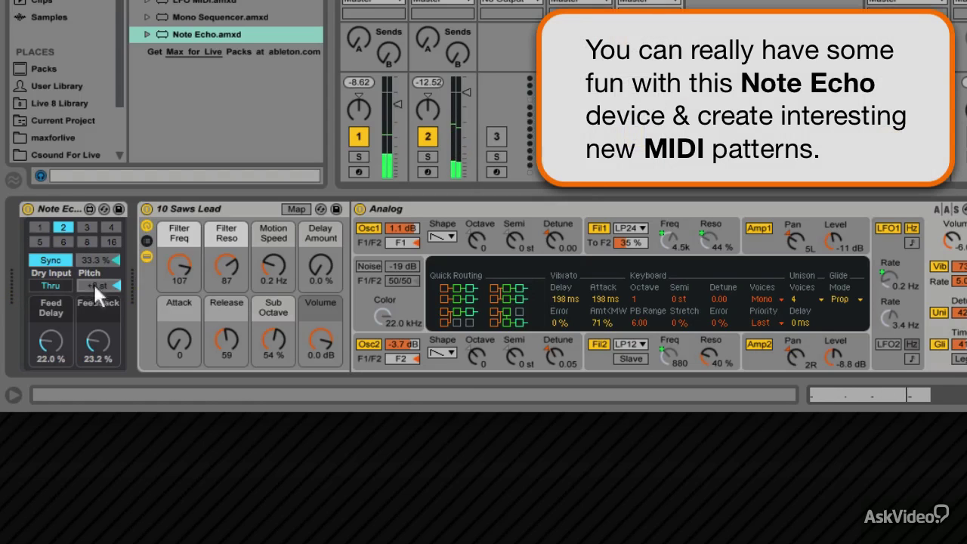
{"action": "mouse_move", "coordinate": [104, 281]}
{"action": "left_mouse_down"}
{"action": "mouse_move", "coordinate": [94, 275]}
{"action": "mouse_move", "coordinate": [103, 278]}
{"action": "left_mouse_up"}
{"action": "left_click_drag", "start_coordinate": [103, 353], "coordinate": [59, 351]}
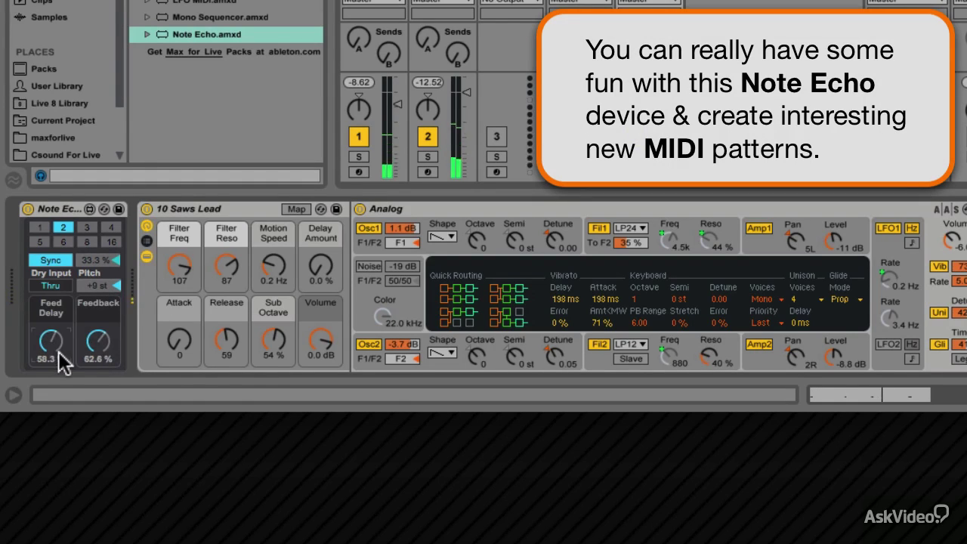